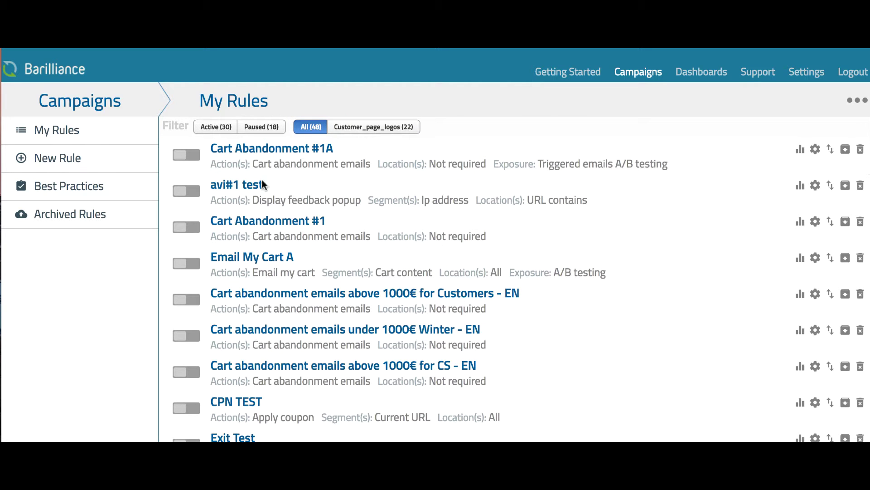
pyautogui.scroll(1, 195, 301)
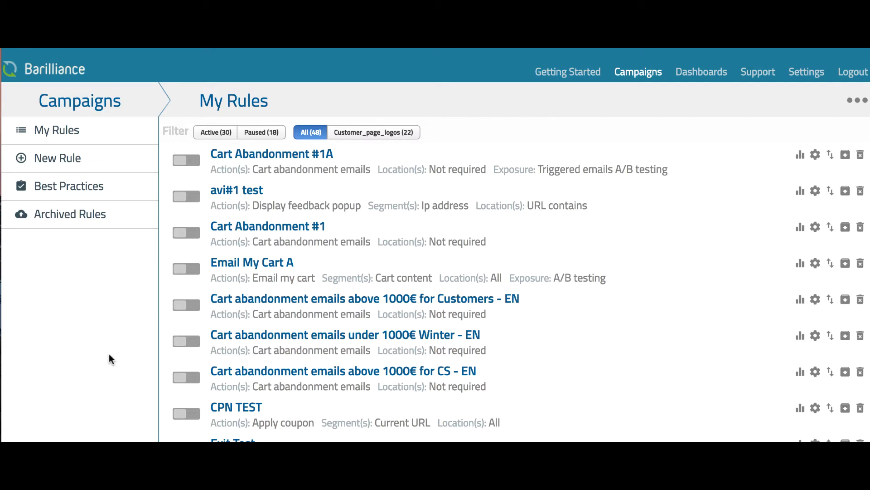
# Create a new rule named 'Cart Abandon #1' with a Cart abandonment emails action
pyautogui.click(59, 159)
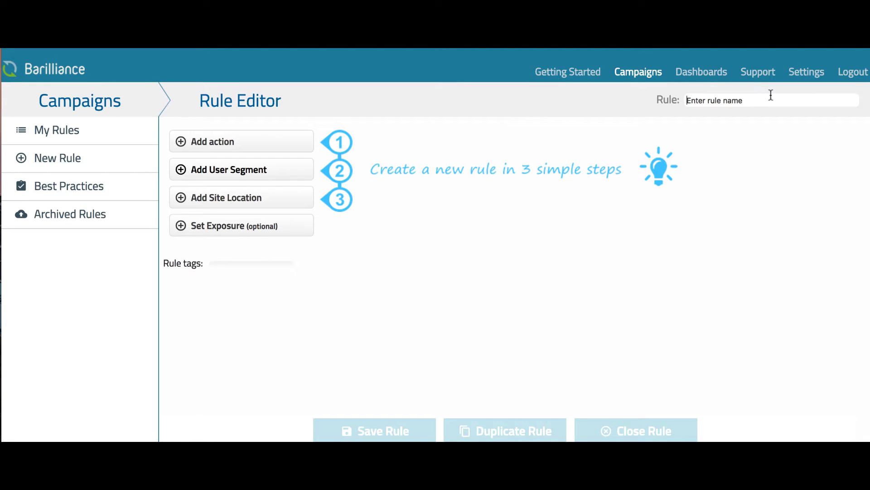
pyautogui.write('Cart Abandon')
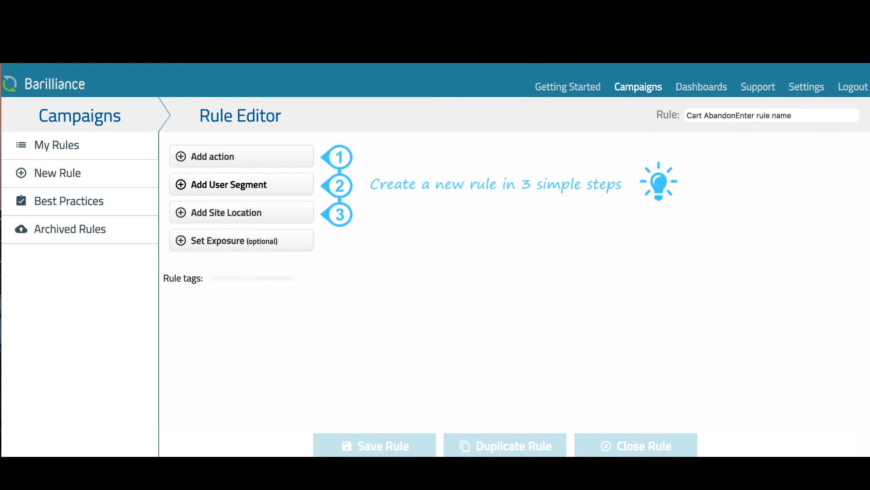
pyautogui.write(' #1')
pyautogui.moveTo(813, 115); pyautogui.dragTo(747, 115)
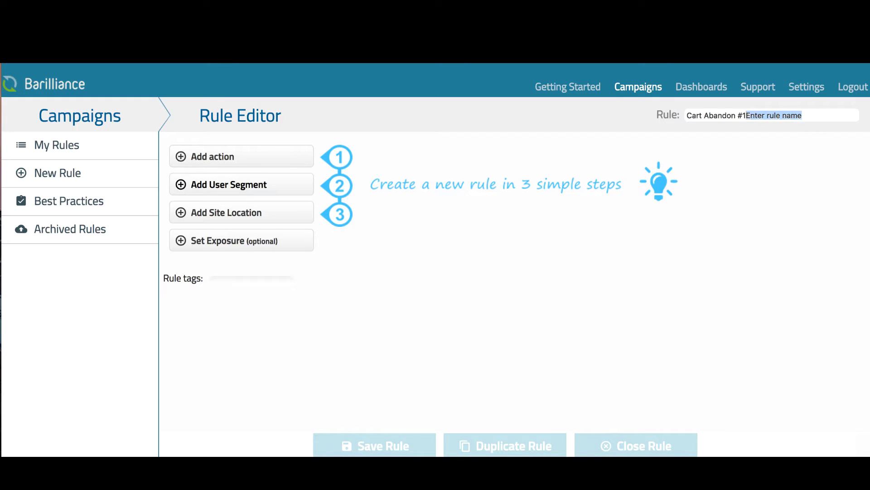
pyautogui.press('BackSpace')
pyautogui.click(181, 157)
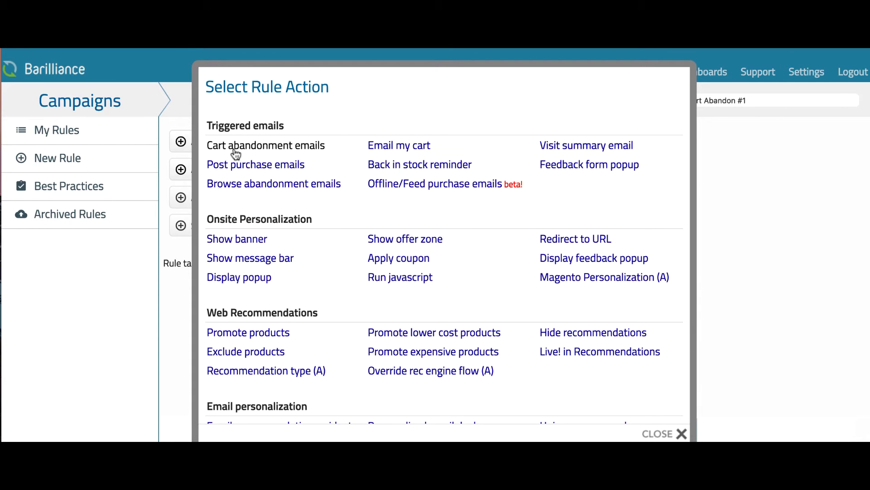
pyautogui.click(236, 166)
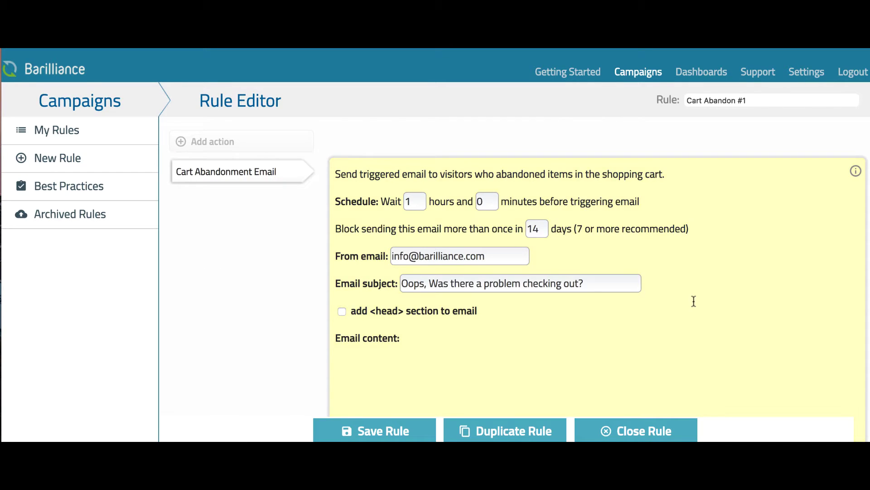
pyautogui.scroll(-2, 694, 302)
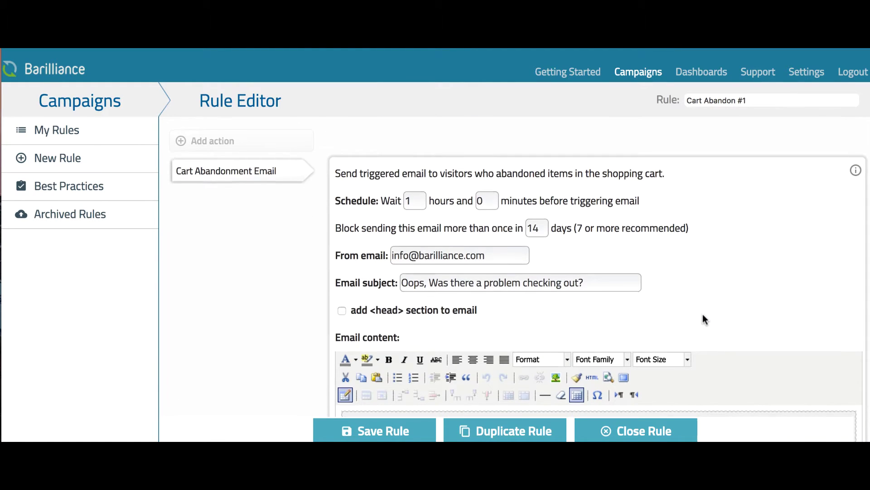
pyautogui.scroll(-2, 702, 313)
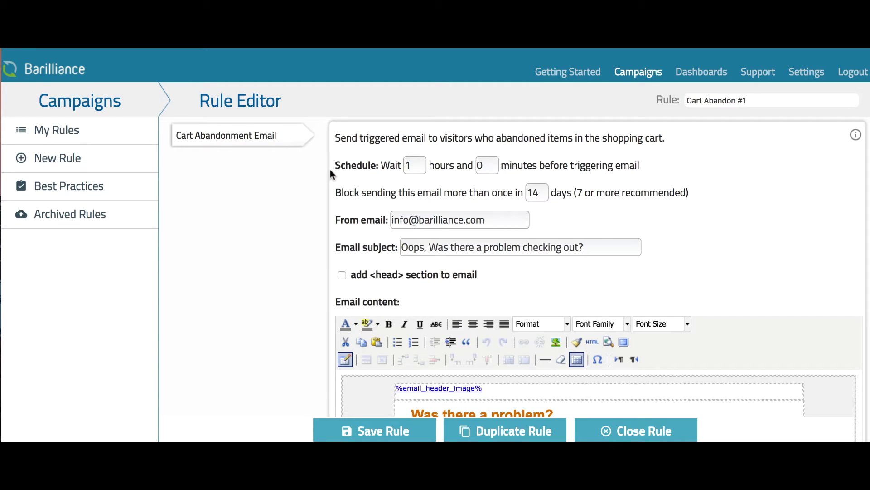
pyautogui.scroll(-1, 330, 169)
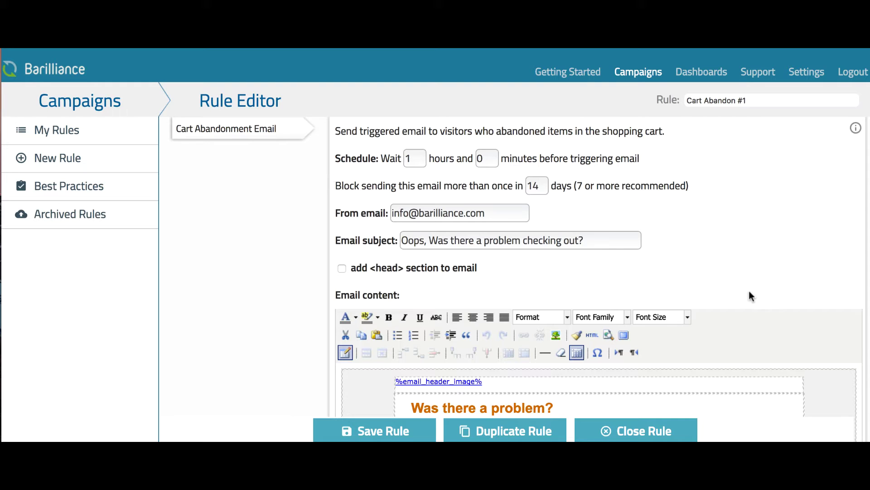
pyautogui.scroll(-1, 749, 291)
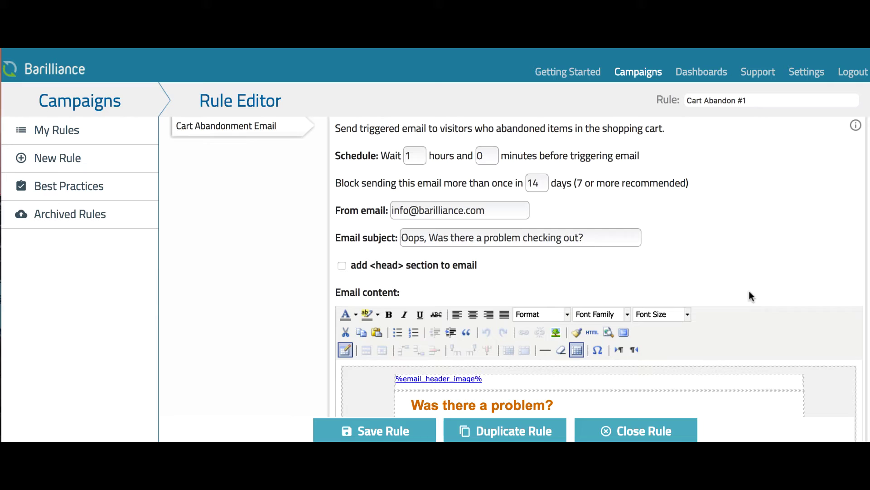
pyautogui.moveTo(540, 181); pyautogui.dragTo(525, 181)
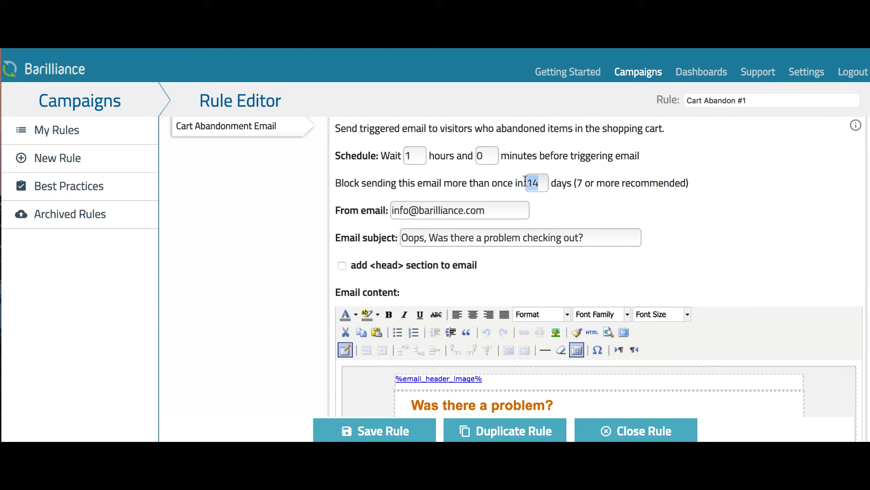
pyautogui.click(771, 215)
pyautogui.scroll(-2, 771, 217)
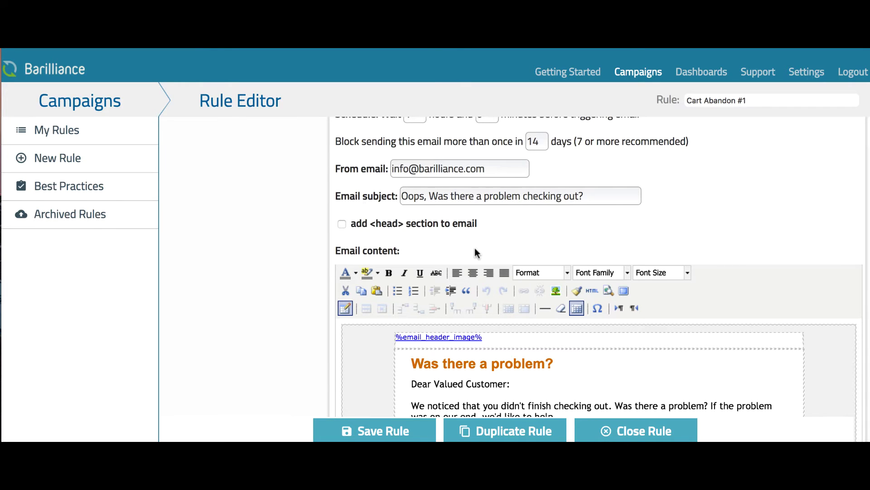
pyautogui.scroll(-5, 475, 247)
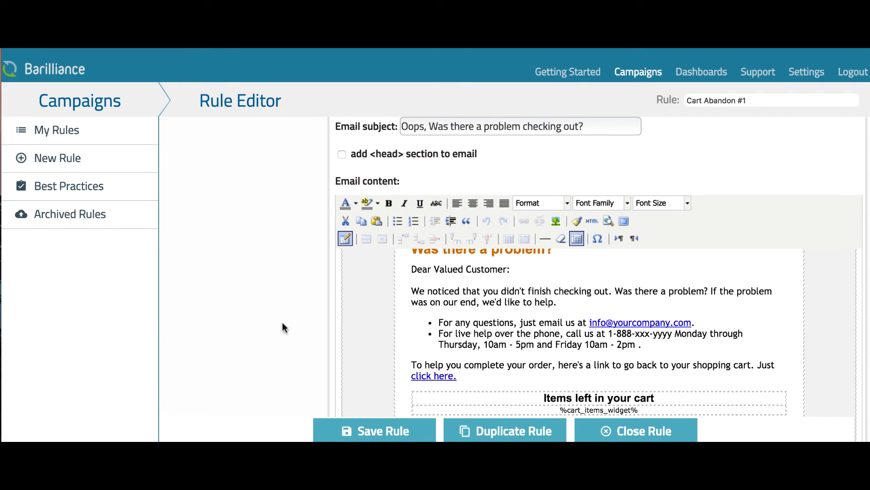
pyautogui.scroll(-3, 365, 300)
pyautogui.scroll(2, 371, 279)
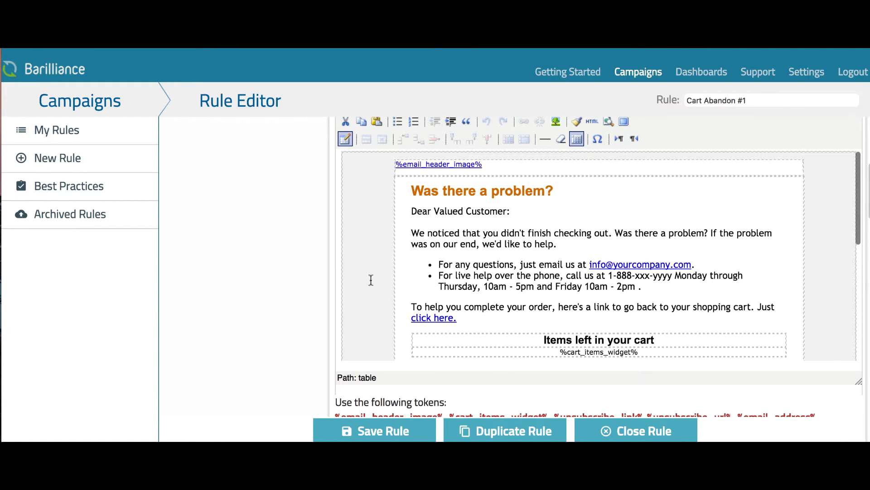
pyautogui.click(596, 119)
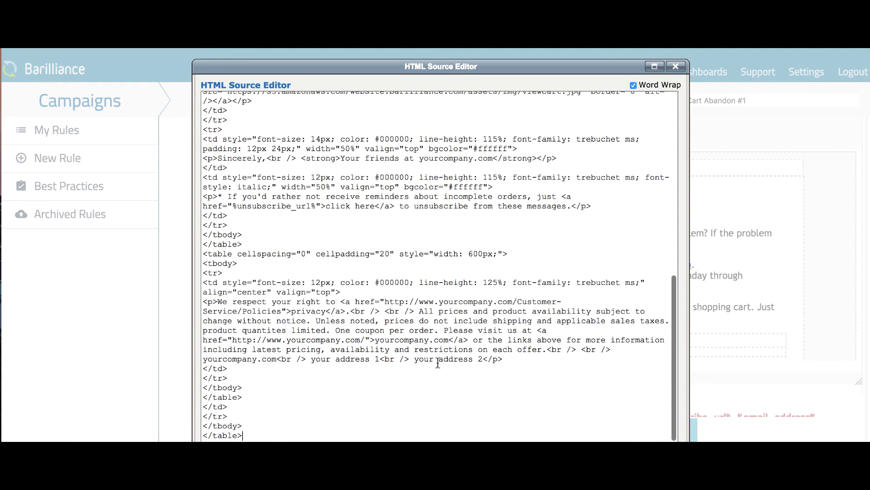
pyautogui.scroll(-1, 438, 362)
pyautogui.scroll(3, 438, 360)
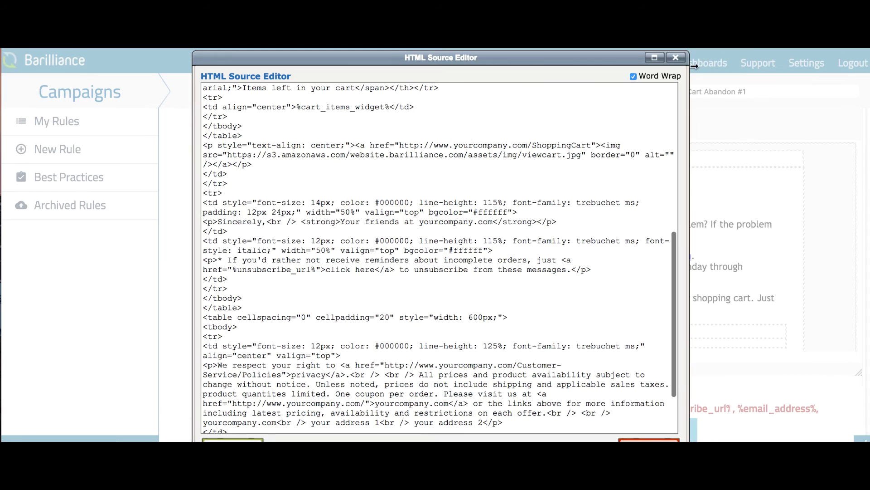
pyautogui.click(676, 57)
pyautogui.scroll(1, 865, 218)
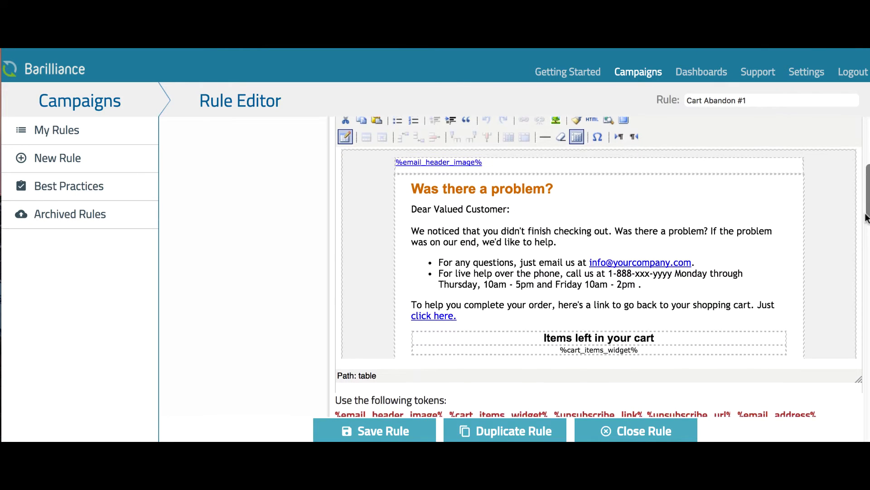
pyautogui.scroll(-3, 865, 218)
pyautogui.scroll(4, 866, 218)
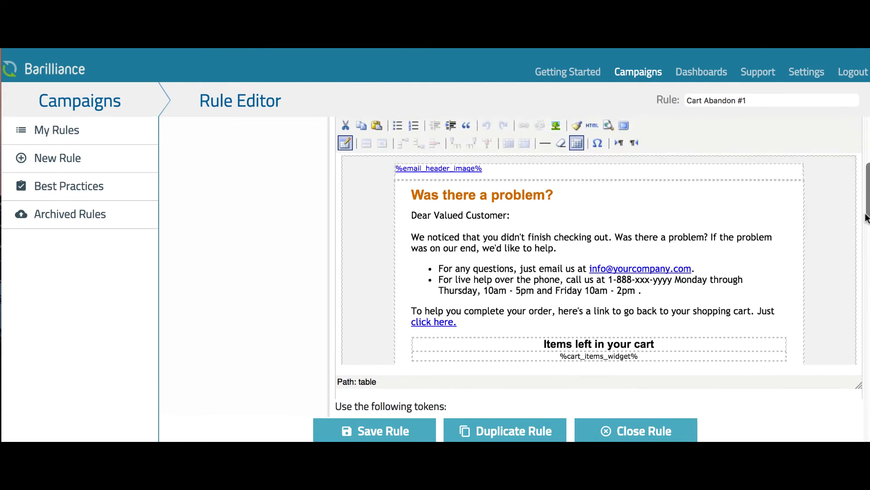
pyautogui.scroll(10, 866, 218)
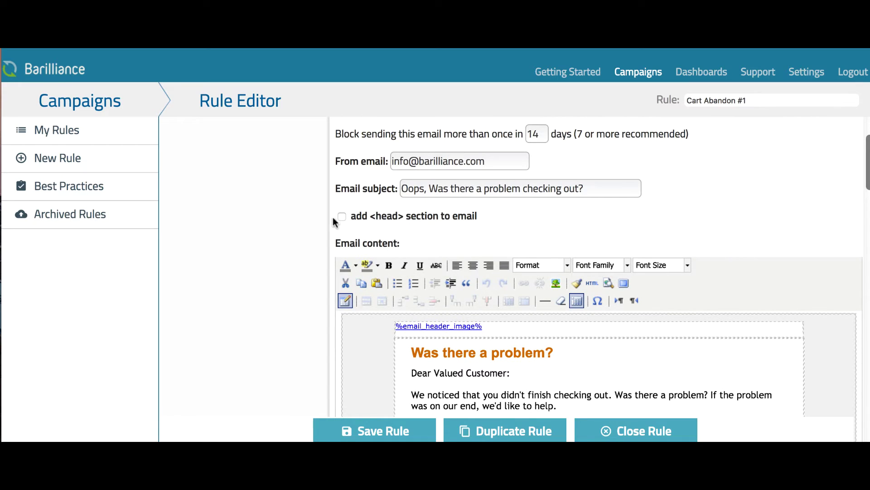
pyautogui.click(341, 216)
pyautogui.scroll(-1, 583, 276)
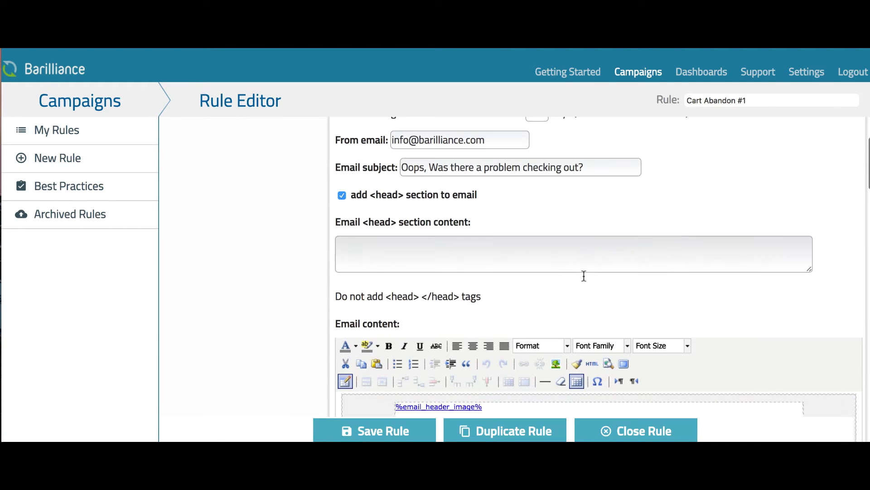
pyautogui.click(531, 257)
pyautogui.click(341, 196)
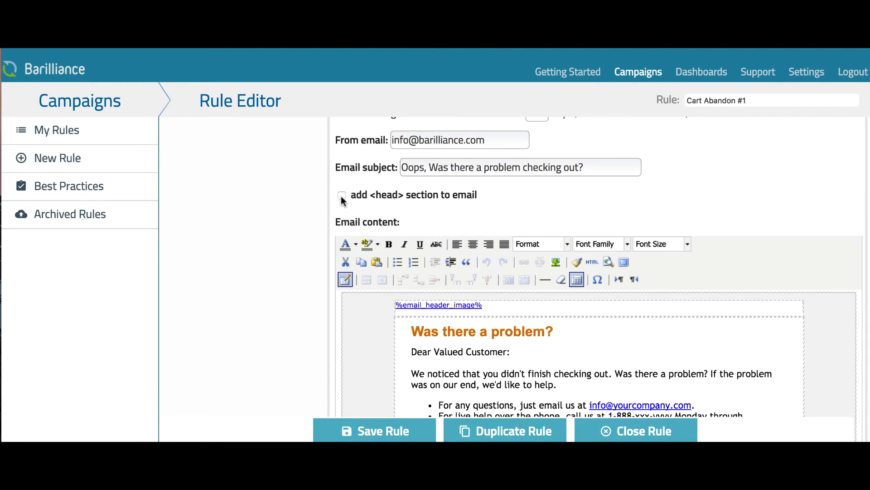
pyautogui.scroll(-8, 299, 312)
pyautogui.scroll(2, 300, 311)
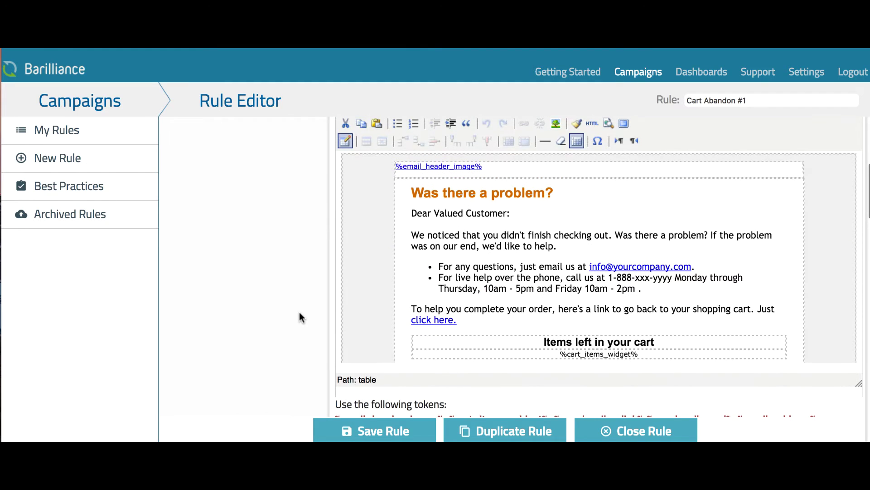
pyautogui.click(572, 345)
pyautogui.scroll(-1, 573, 346)
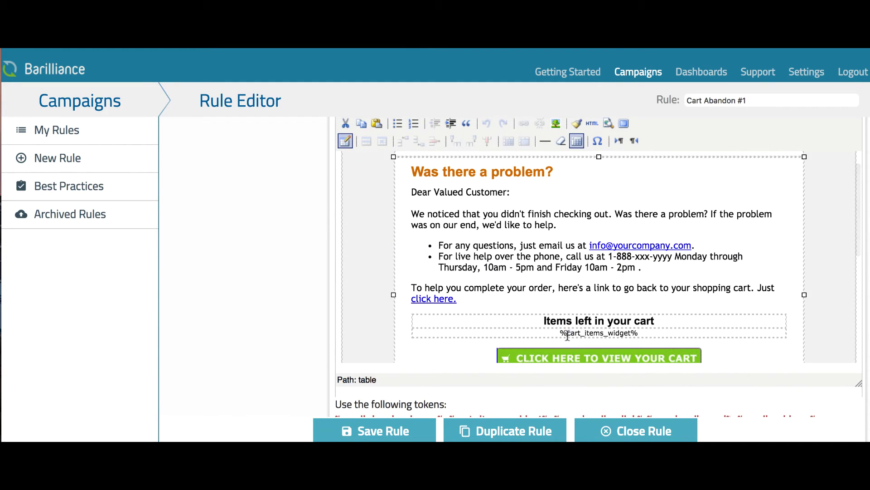
pyautogui.click(569, 333)
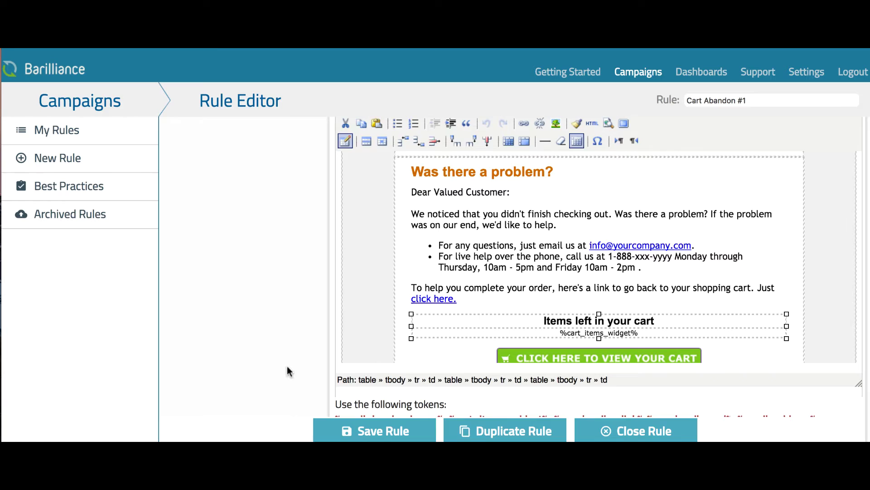
pyautogui.scroll(-3, 287, 366)
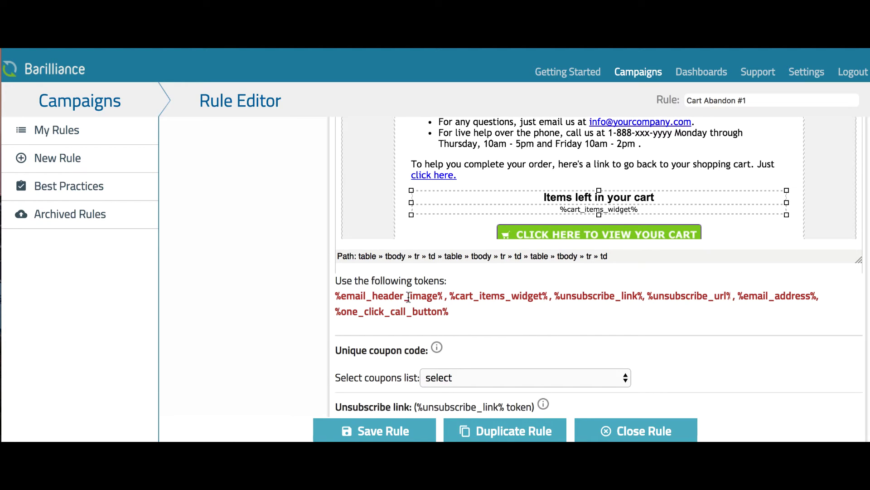
pyautogui.moveTo(442, 293); pyautogui.dragTo(334, 296)
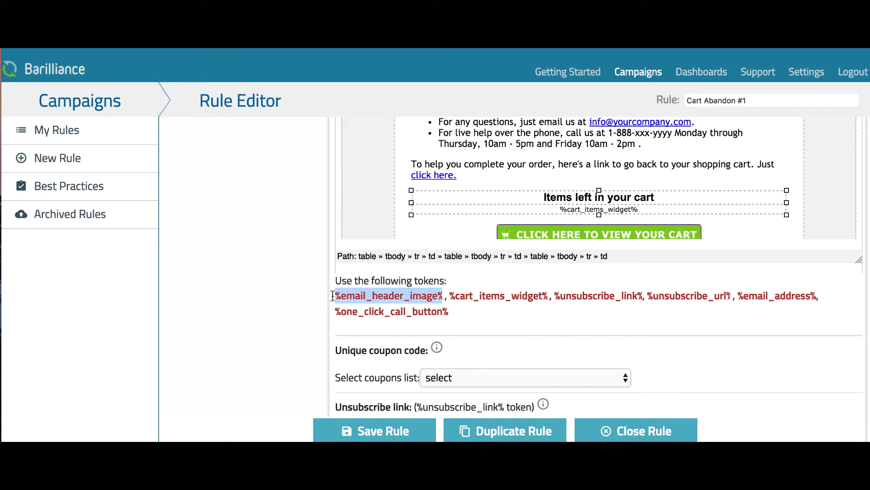
pyautogui.click(502, 315)
pyautogui.scroll(-5, 501, 314)
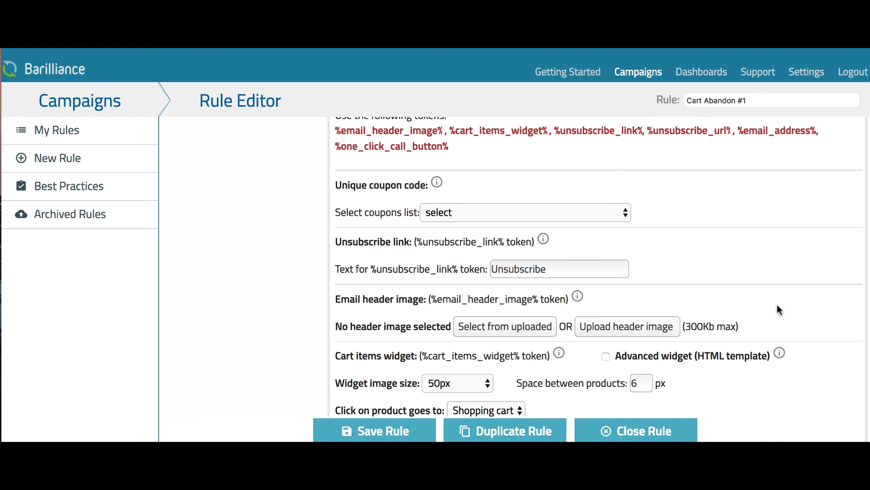
pyautogui.scroll(2, 778, 310)
pyautogui.moveTo(450, 226); pyautogui.dragTo(339, 208)
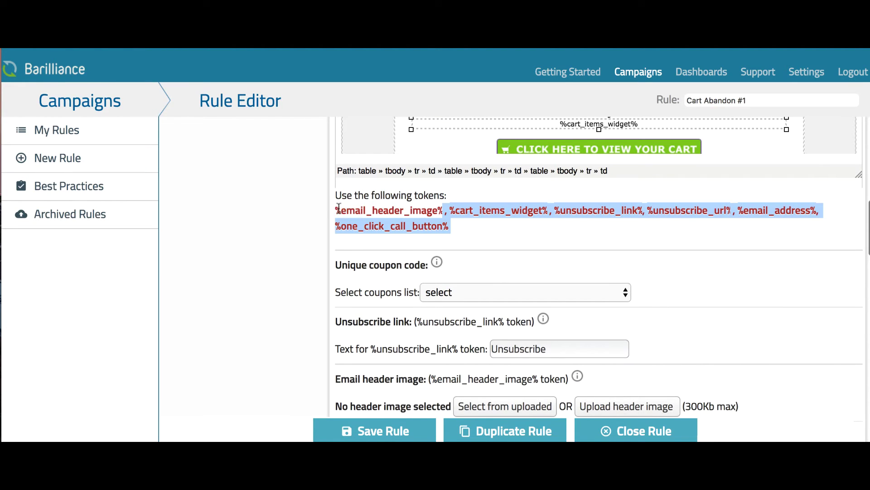
pyautogui.click(823, 294)
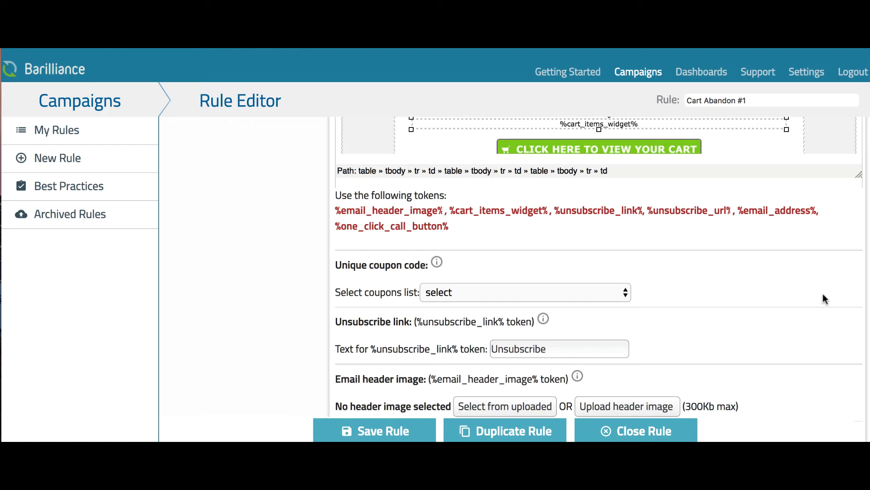
pyautogui.scroll(1, 823, 293)
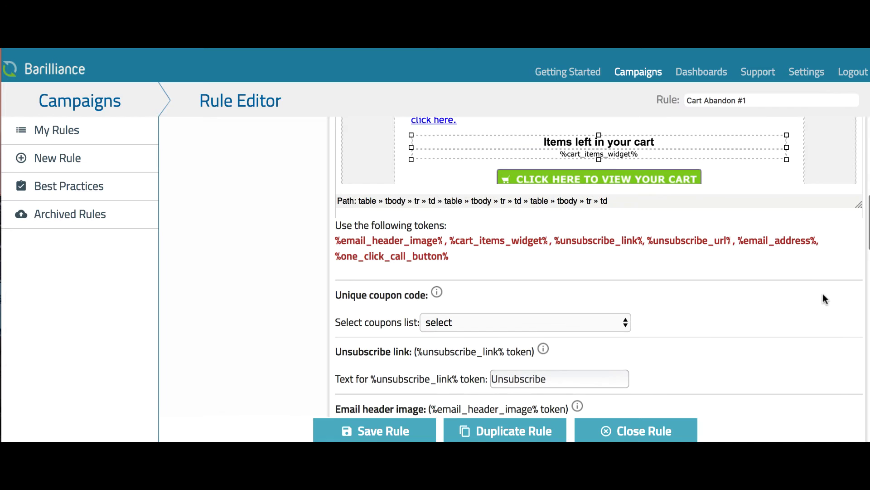
pyautogui.moveTo(560, 154); pyautogui.dragTo(649, 156)
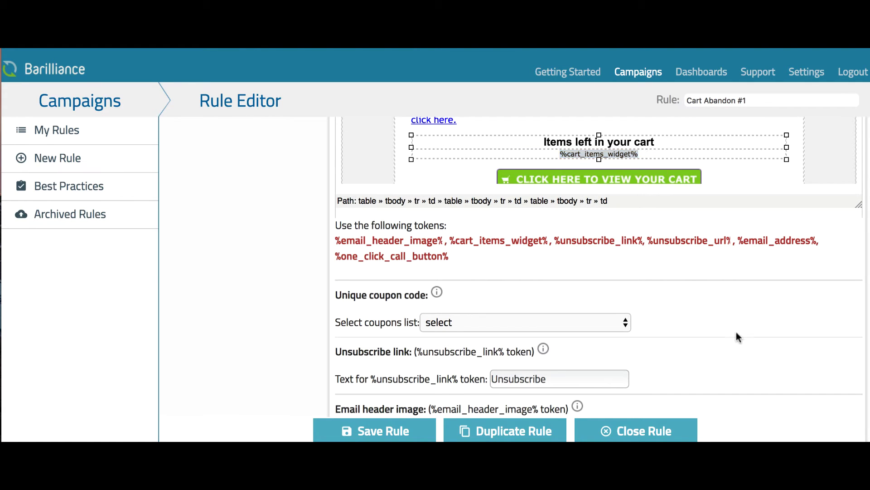
# Set the cart widget's 'Click on product goes to' option to Shopping cart
pyautogui.scroll(-4, 736, 333)
pyautogui.scroll(-1, 737, 336)
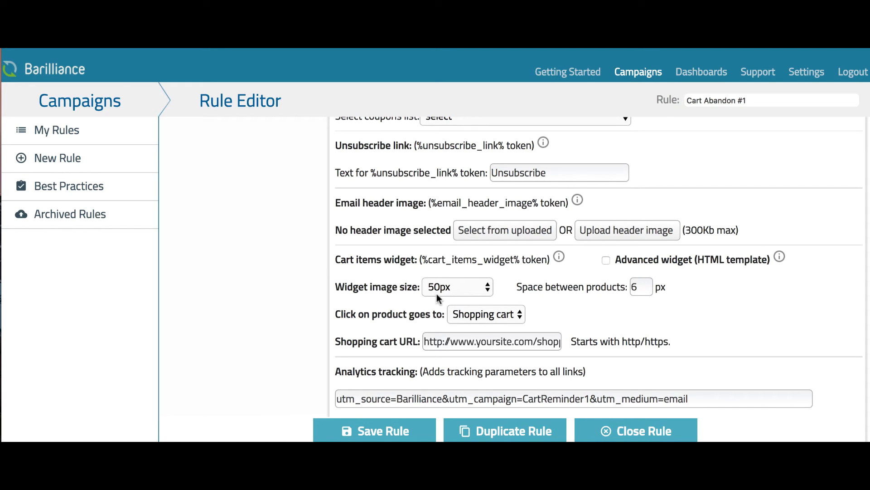
pyautogui.click(644, 294)
pyautogui.scroll(-1, 587, 320)
pyautogui.click(519, 289)
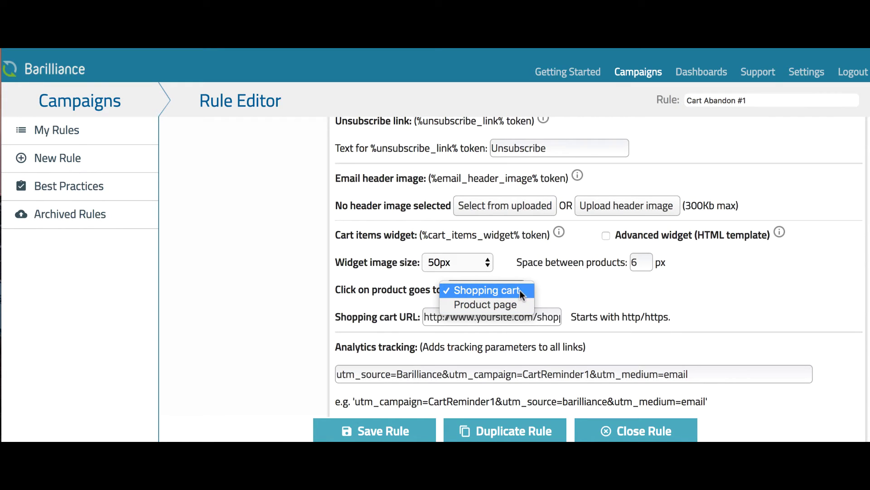
pyautogui.click(545, 289)
pyautogui.scroll(-1, 628, 309)
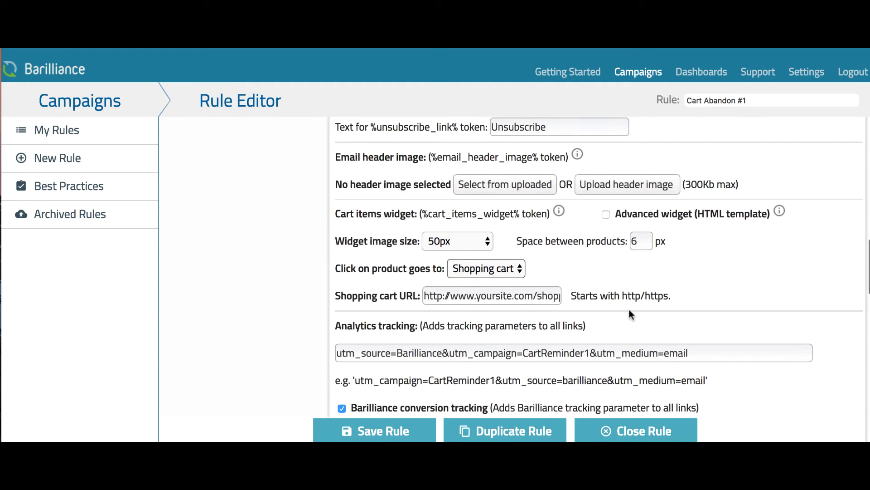
pyautogui.scroll(-1, 709, 320)
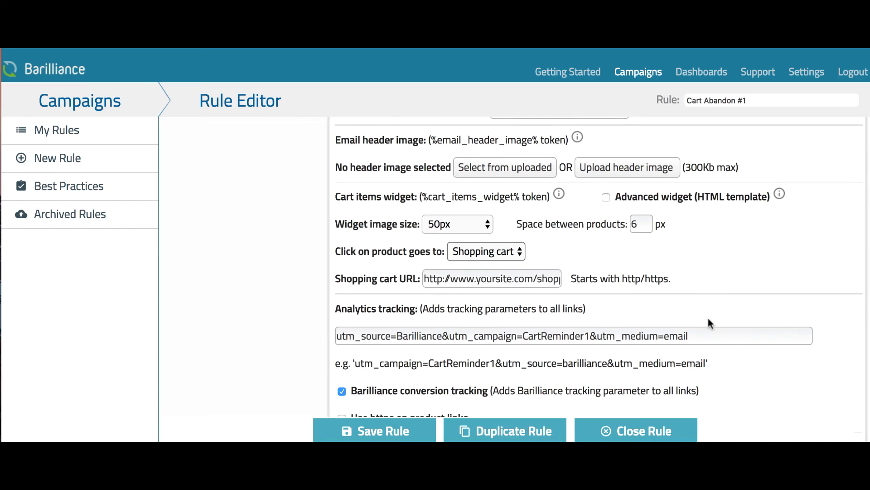
pyautogui.click(606, 198)
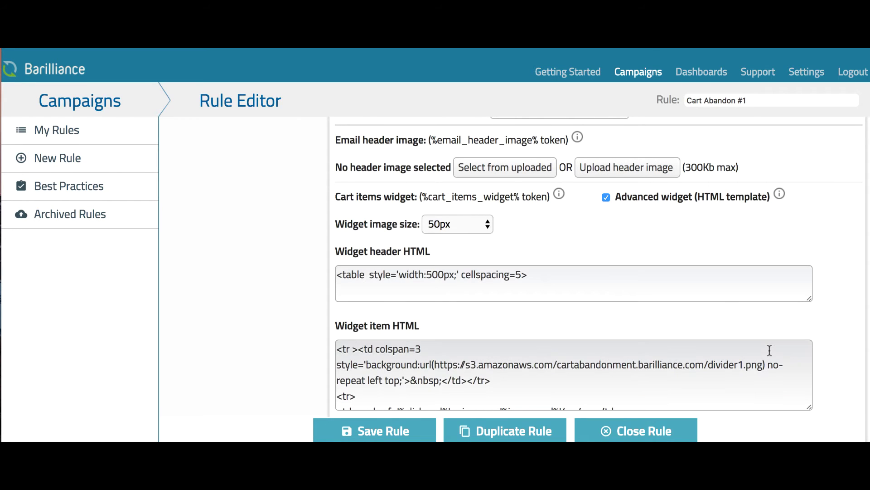
pyautogui.scroll(-3, 771, 350)
pyautogui.scroll(-5, 848, 367)
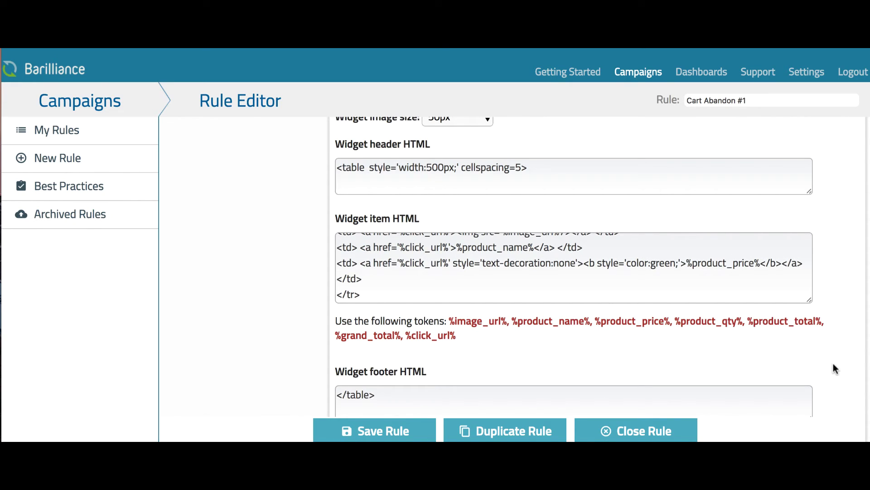
pyautogui.scroll(3, 836, 367)
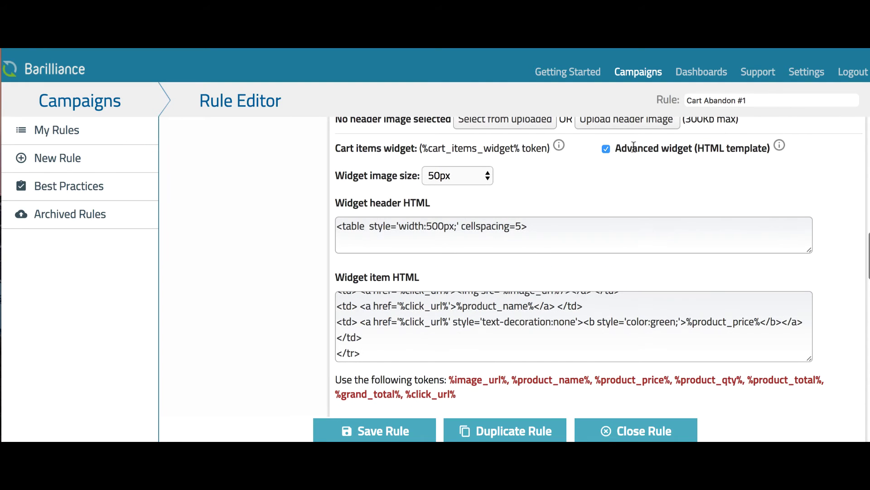
pyautogui.click(606, 148)
pyautogui.scroll(-3, 740, 303)
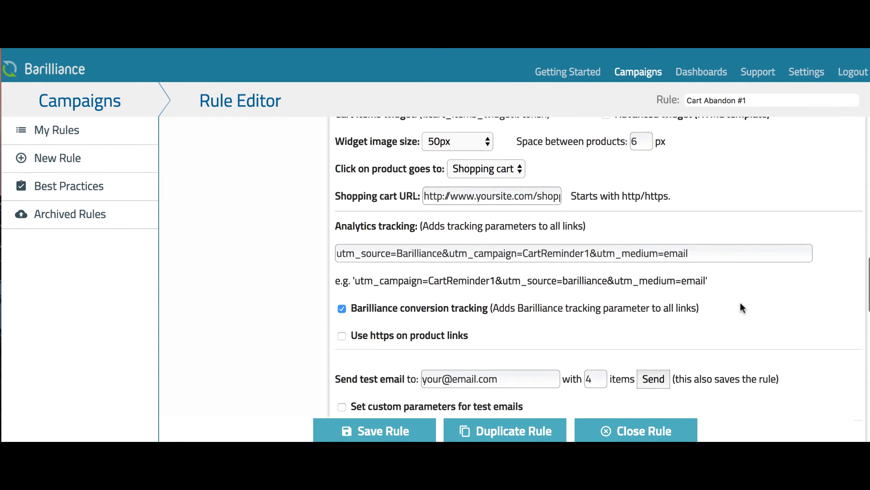
pyautogui.moveTo(707, 229); pyautogui.dragTo(322, 215)
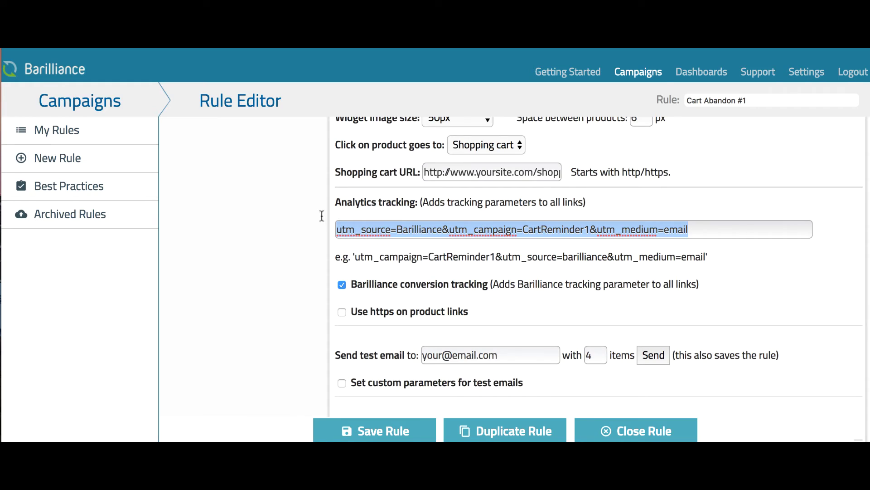
pyautogui.click(269, 258)
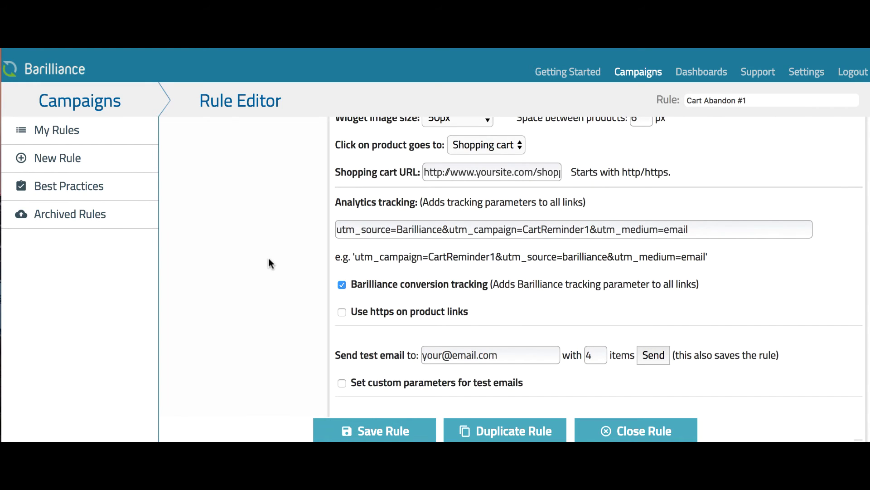
pyautogui.scroll(-3, 269, 259)
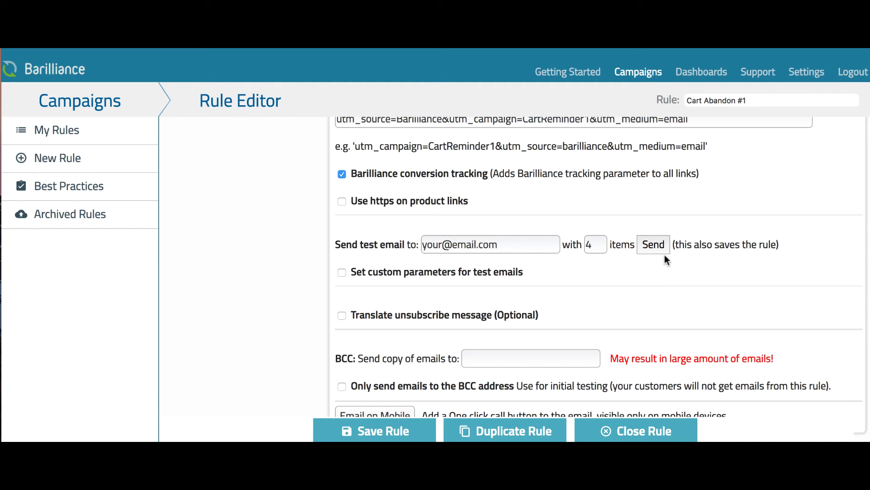
pyautogui.scroll(-6, 755, 312)
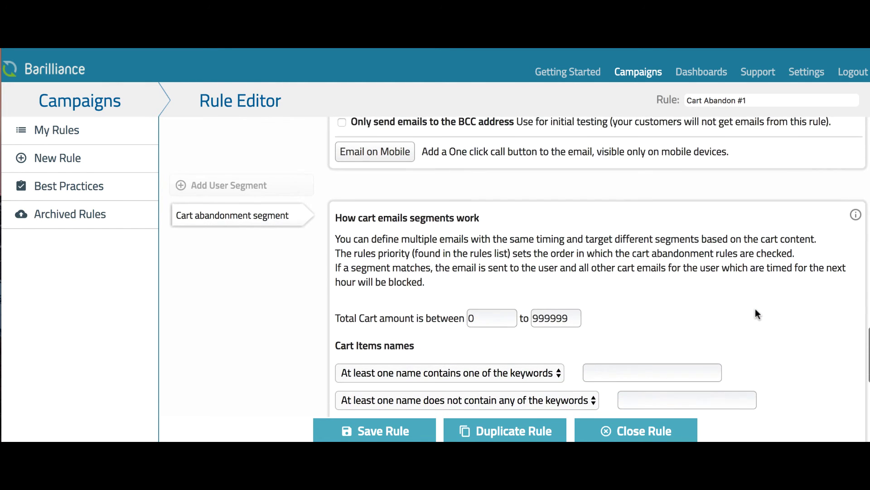
pyautogui.scroll(-2, 755, 310)
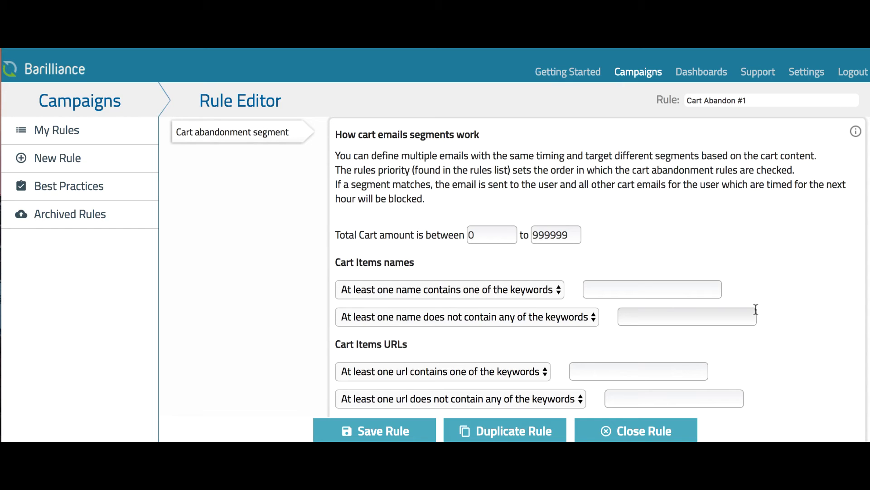
pyautogui.scroll(-3, 756, 309)
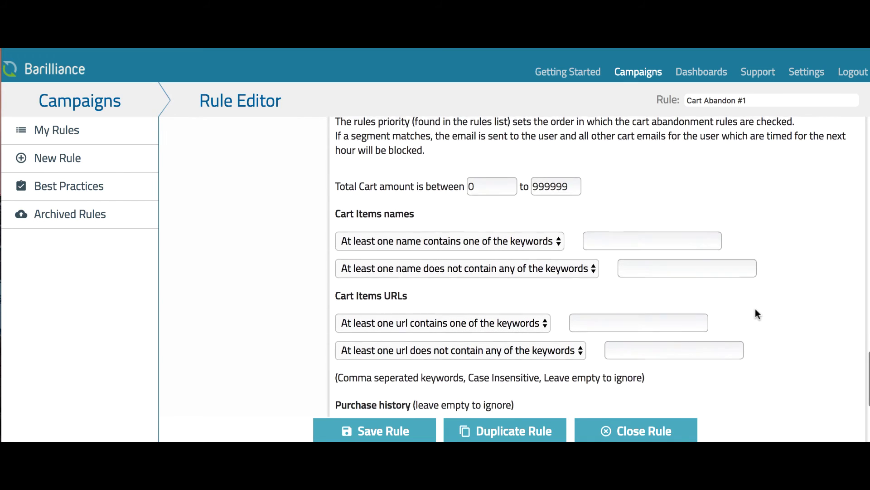
pyautogui.scroll(-1, 755, 309)
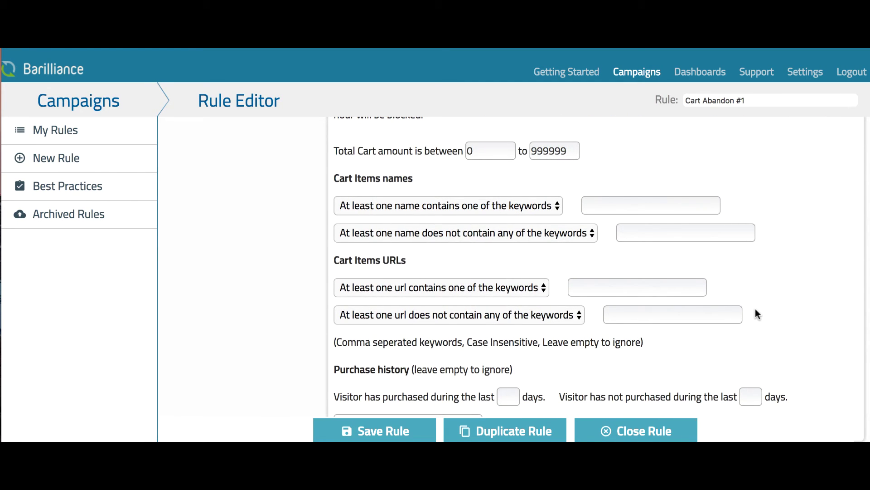
pyautogui.scroll(-3, 755, 308)
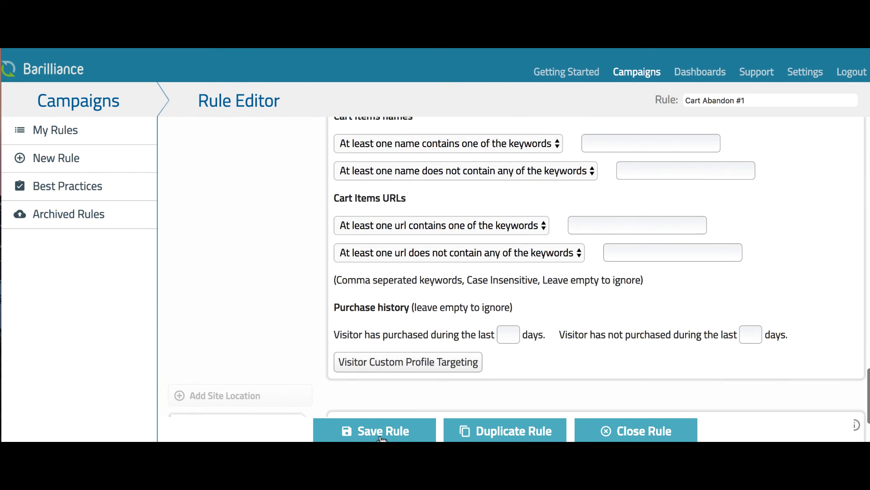
pyautogui.scroll(-3, 559, 368)
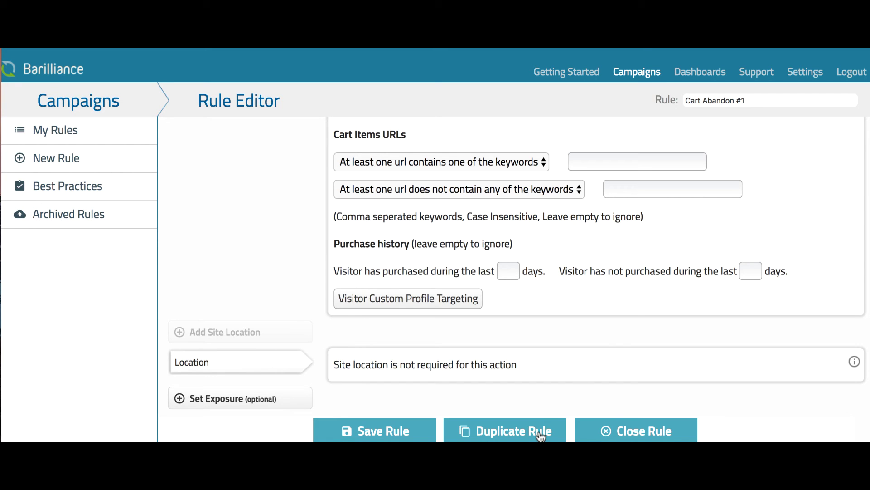
# Save and duplicate Cart Abandon #1, renaming the copy to 'Cart Abandon #1A'
pyautogui.scroll(-15, 736, 326)
pyautogui.scroll(10, 736, 325)
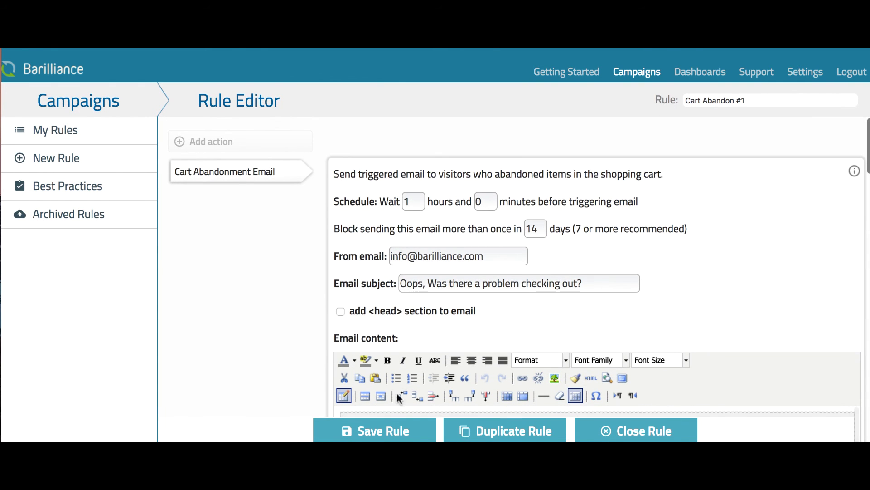
pyautogui.scroll(-3, 591, 345)
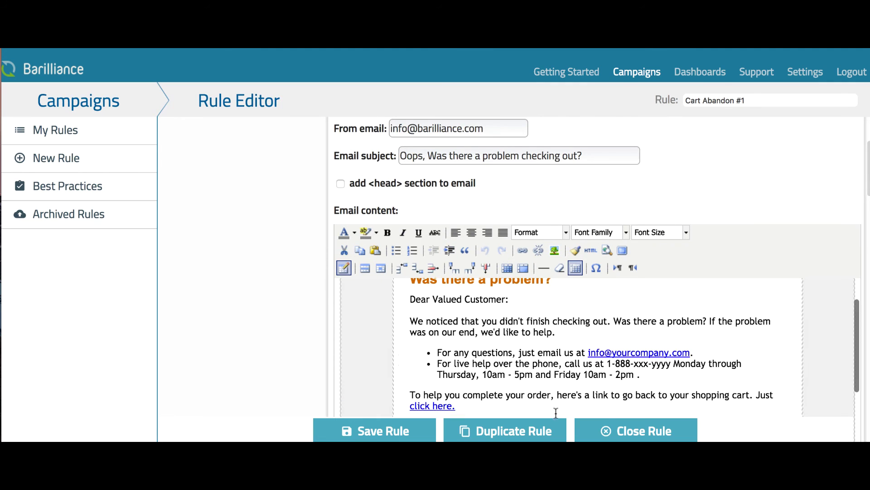
pyautogui.scroll(-15, 676, 365)
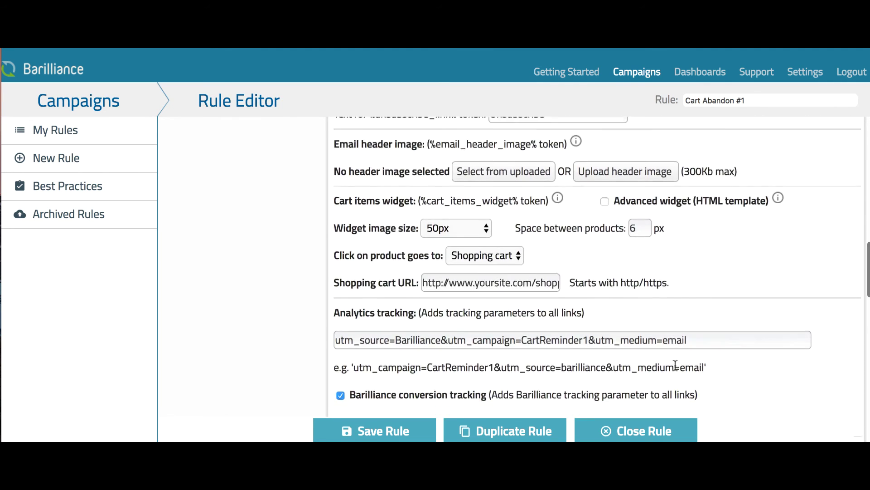
pyautogui.scroll(-10, 676, 365)
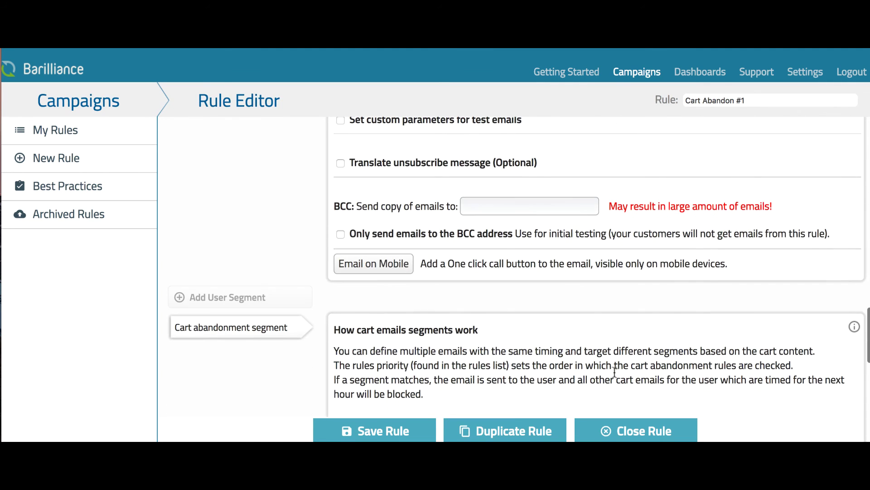
pyautogui.click(493, 435)
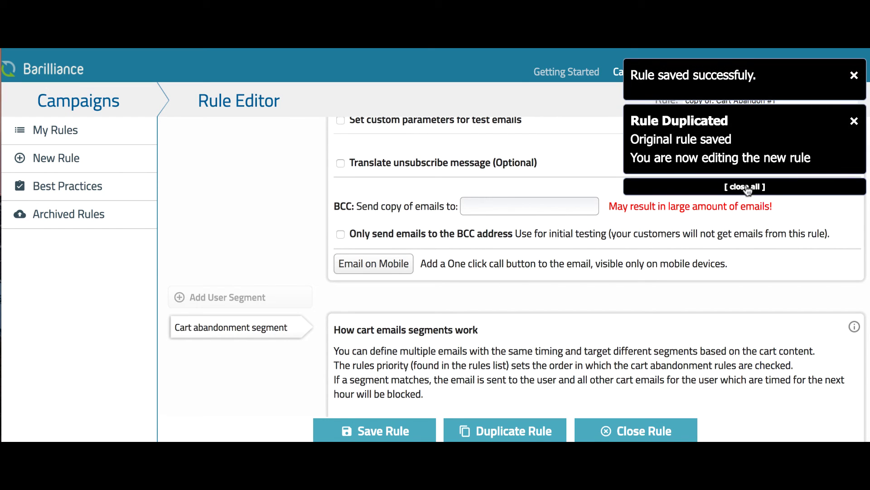
pyautogui.click(747, 187)
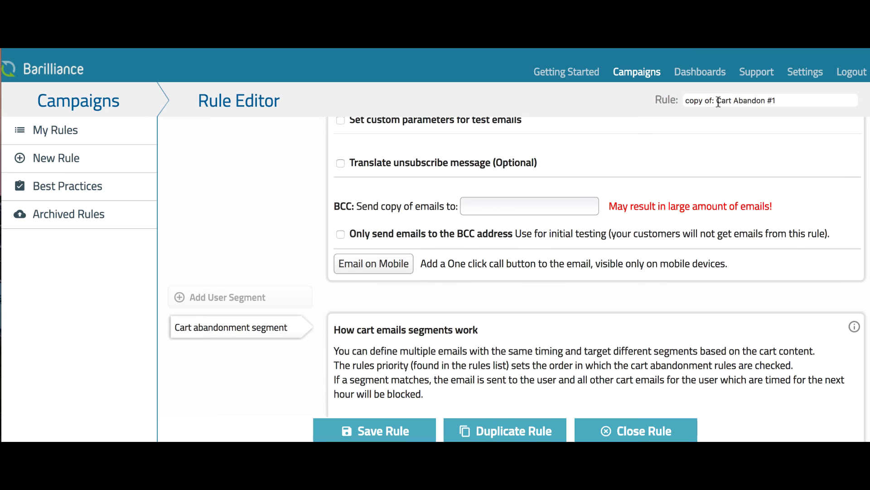
pyautogui.press('BackSpace')
pyautogui.write('A')
pyautogui.scroll(-3, 765, 237)
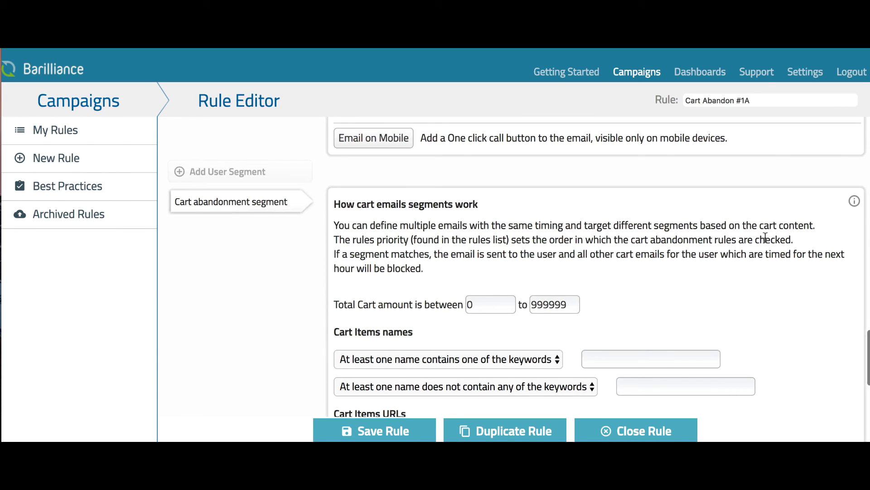
pyautogui.scroll(-8, 765, 237)
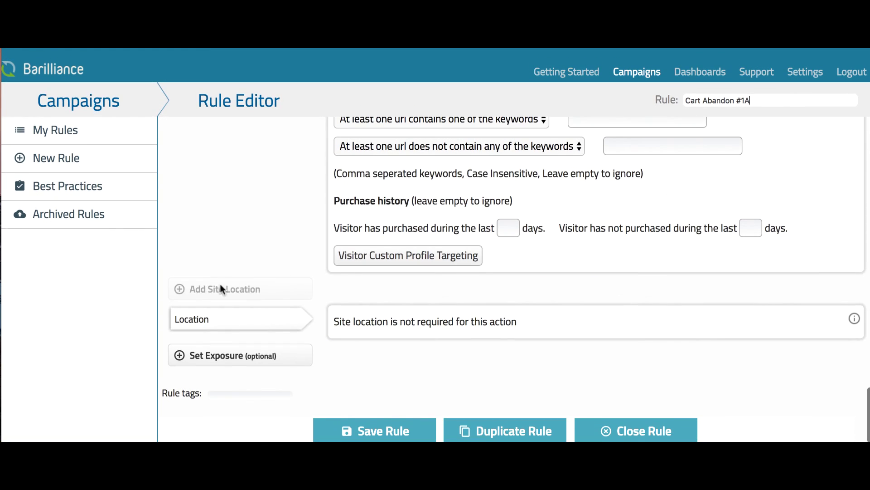
# Add Triggered emails A/B testing exposure to Cart Abandon #1A, keeping group A
pyautogui.click(213, 356)
pyautogui.click(317, 276)
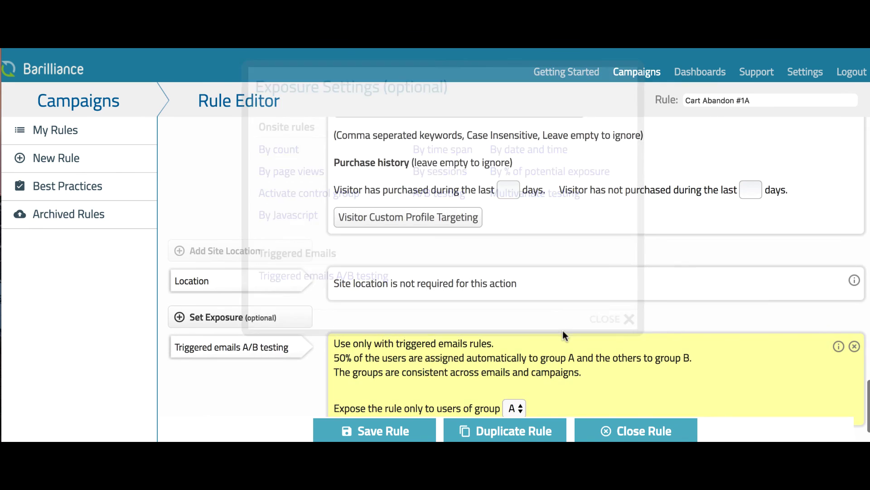
pyautogui.scroll(-2, 703, 363)
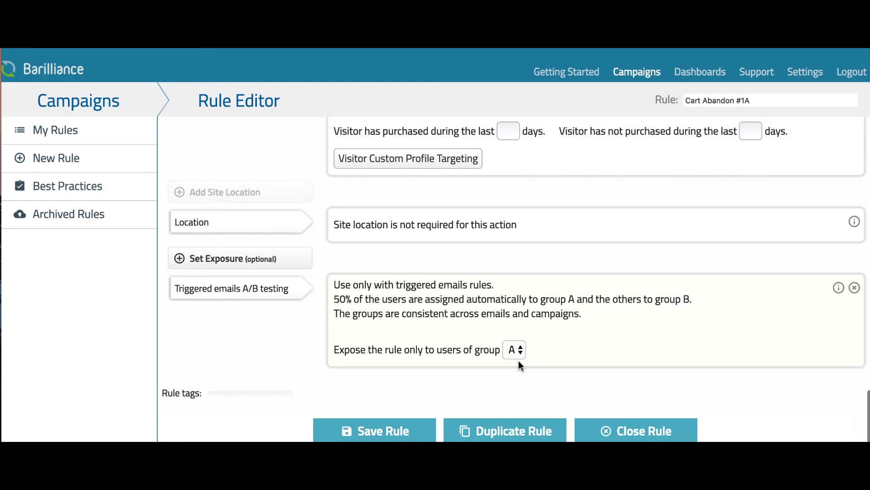
# Save and duplicate Cart Abandon #1A as 'Cart Abandon #1B', exposed only to group B
pyautogui.click(513, 436)
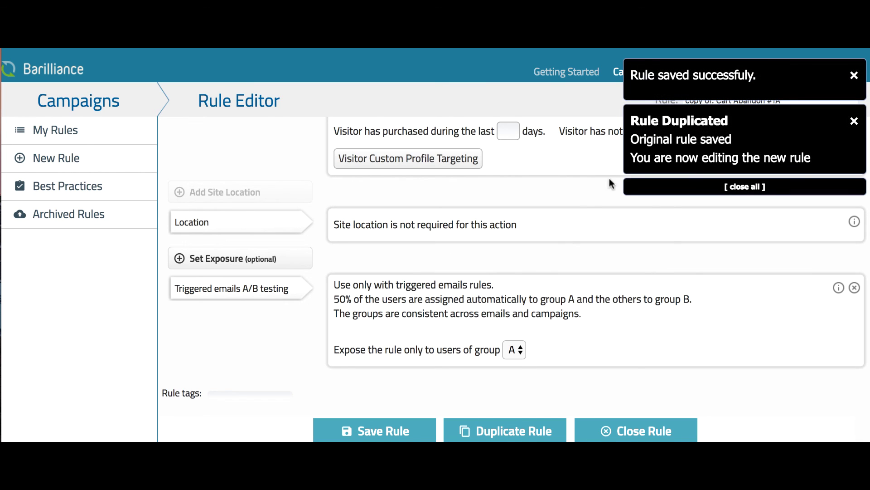
pyautogui.click(769, 188)
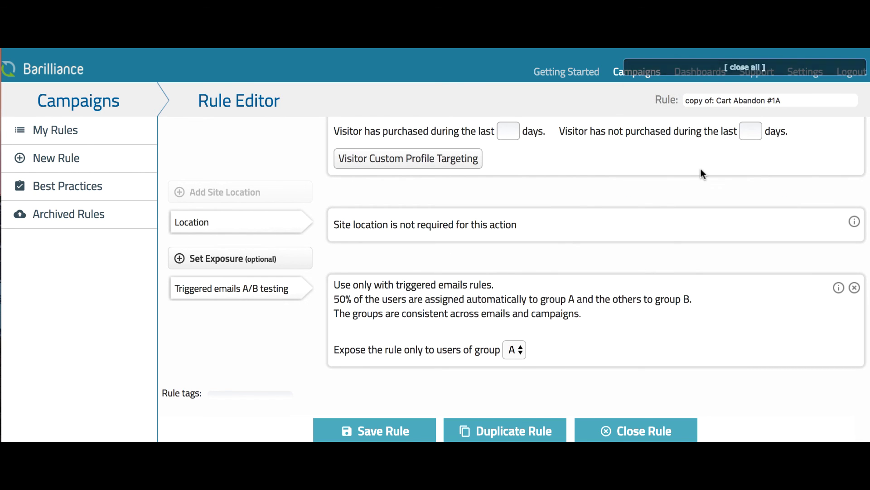
pyautogui.click(799, 97)
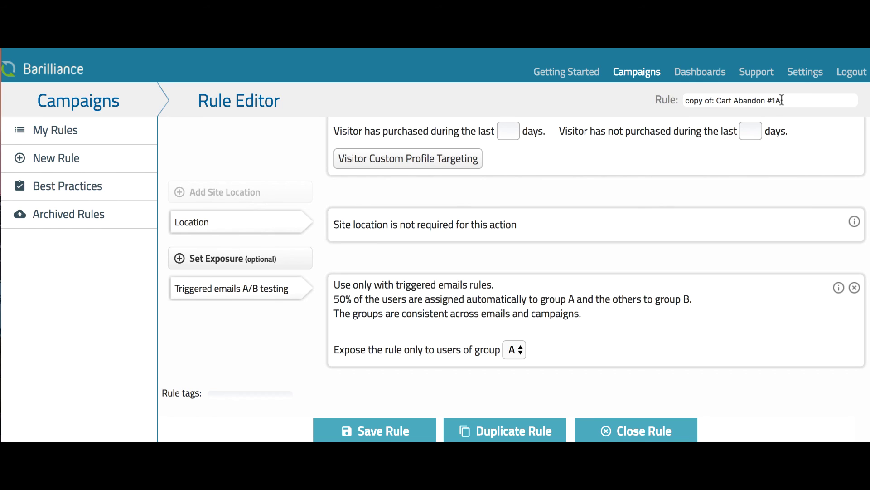
pyautogui.press('BackSpace')
pyautogui.write('B')
pyautogui.click(515, 349)
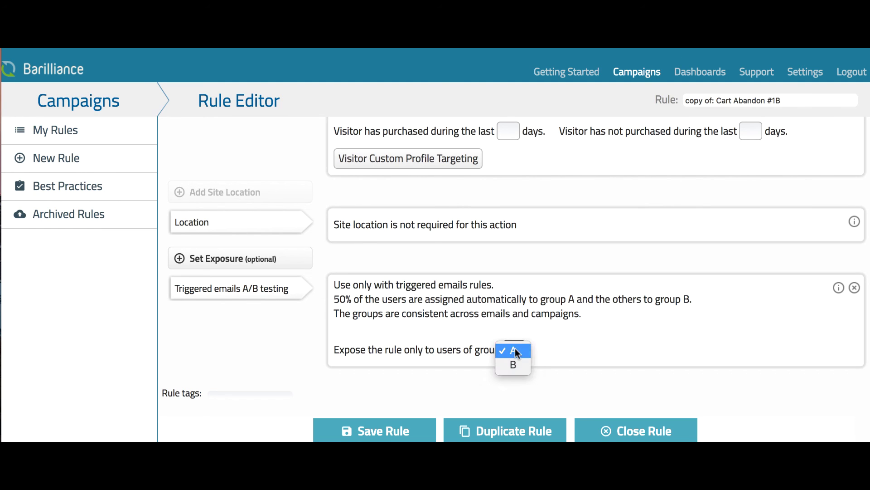
pyautogui.click(517, 365)
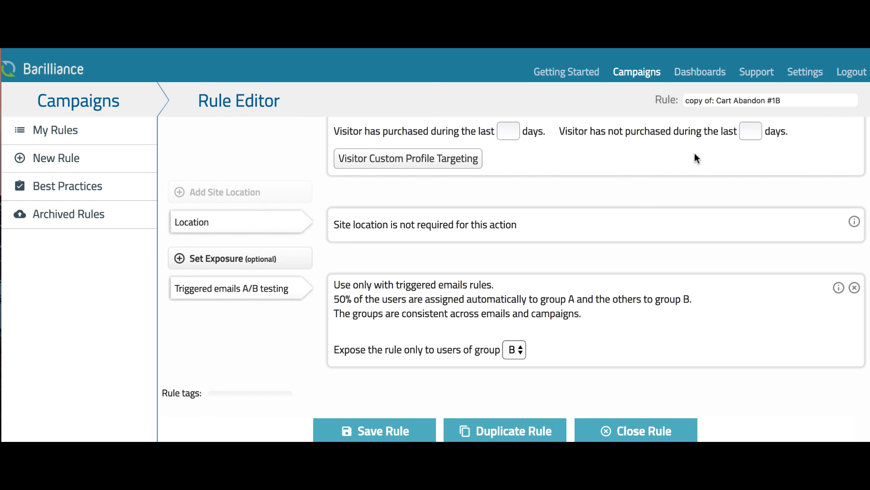
pyautogui.moveTo(719, 101); pyautogui.dragTo(683, 100)
pyautogui.press('BackSpace')
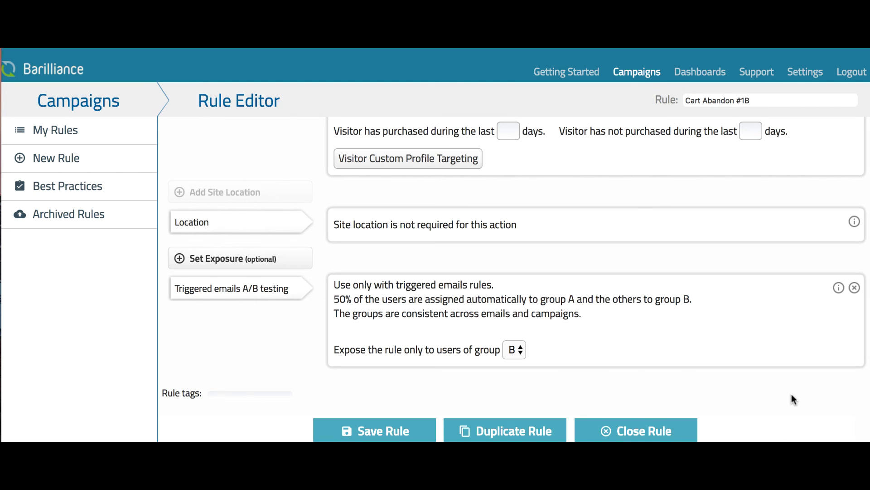